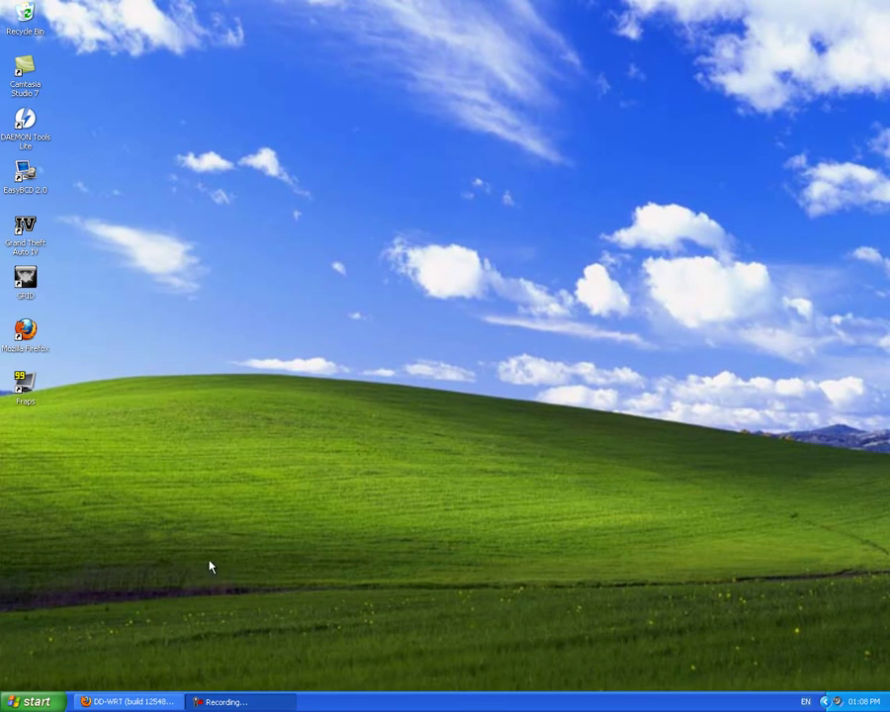
- Switch to the DD-WRT control panel in Firefox and examine the router IP and DHCP server settings on its basic setup page
{"action": "left_click", "coordinate": [129, 701]}
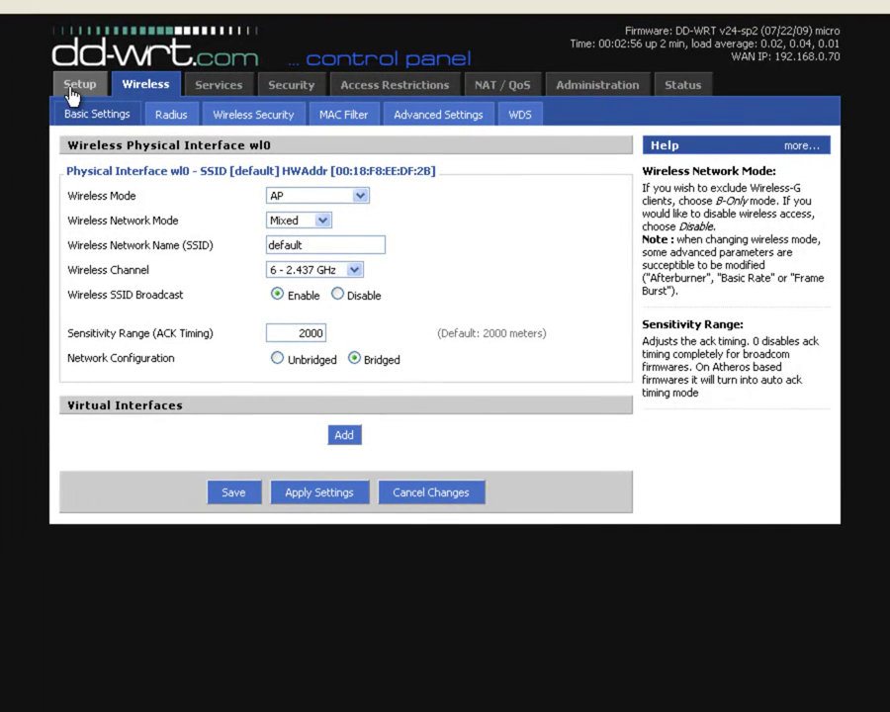
{"action": "left_click", "coordinate": [72, 89]}
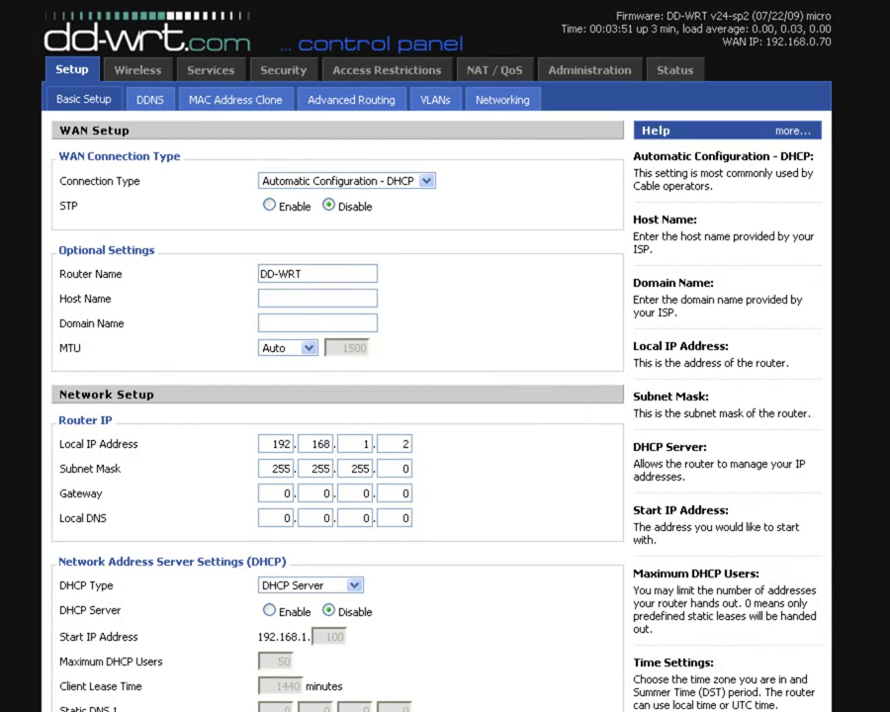
{"action": "scroll", "coordinate": [44, 341], "scroll_direction": "down", "scroll_amount": 2}
{"action": "scroll", "coordinate": [43, 341], "scroll_direction": "up", "scroll_amount": 2}
{"action": "scroll", "coordinate": [153, 144], "scroll_direction": "down", "scroll_amount": 5}
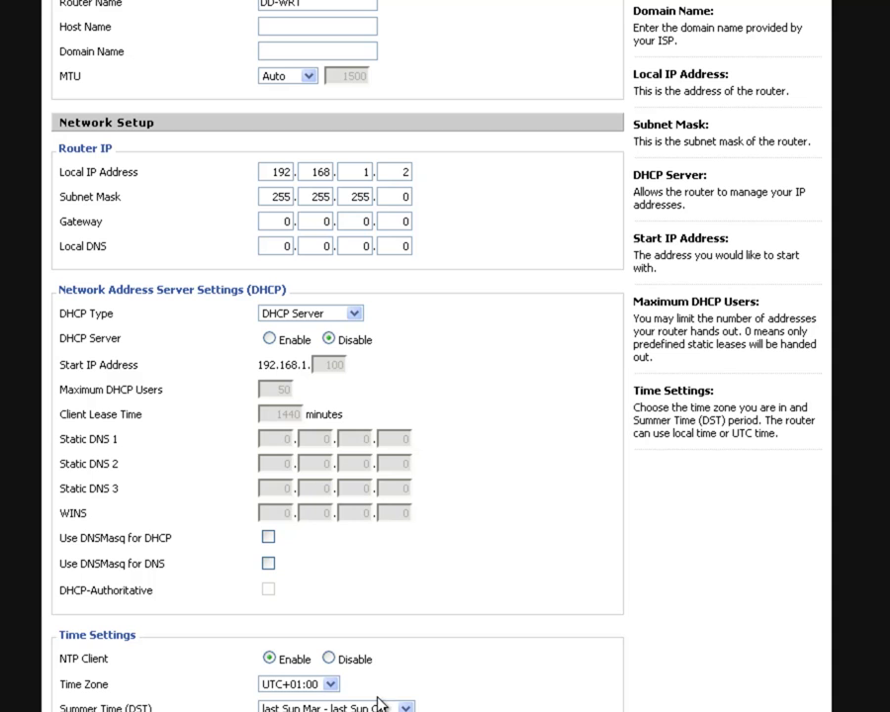
{"action": "scroll", "coordinate": [21, 500], "scroll_direction": "up", "scroll_amount": 4}
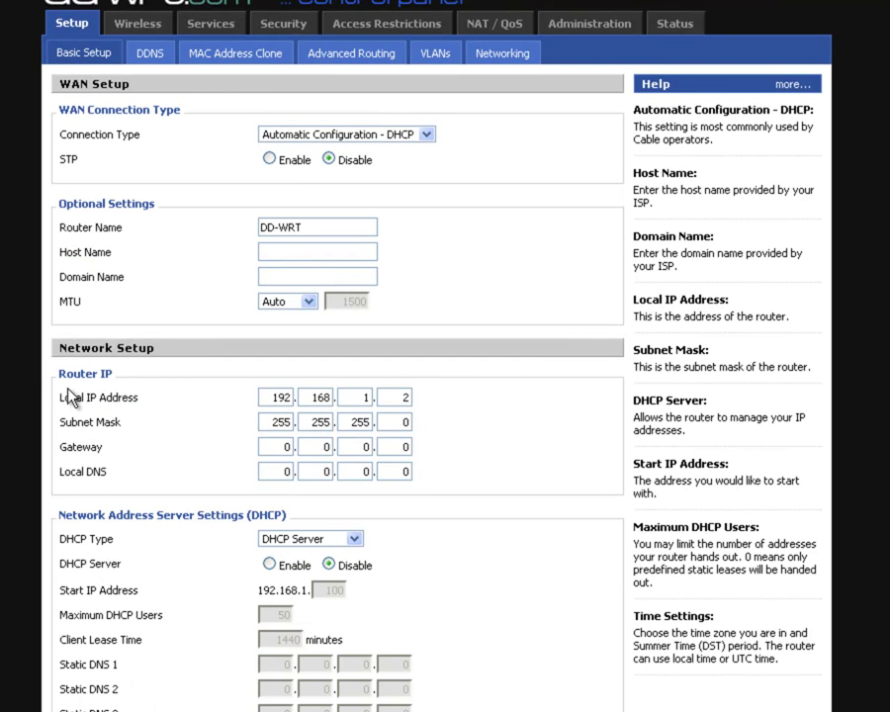
{"action": "left_click_drag", "start_coordinate": [61, 397], "coordinate": [225, 408]}
{"action": "left_click", "coordinate": [198, 406]}
{"action": "scroll", "coordinate": [91, 334], "scroll_direction": "down", "scroll_amount": 3}
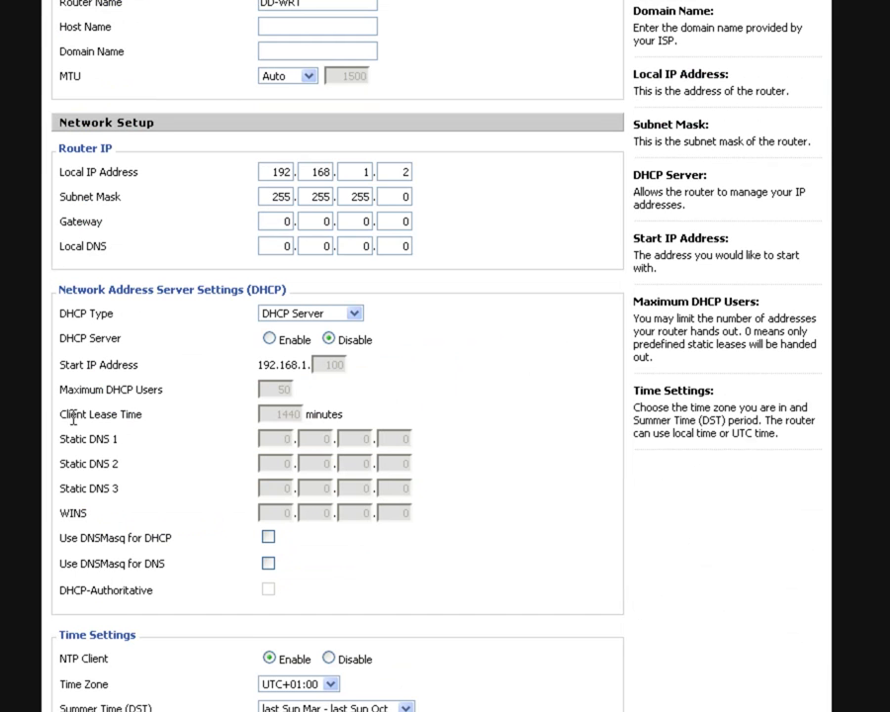
{"action": "scroll", "coordinate": [69, 303], "scroll_direction": "up", "scroll_amount": 4}
- Set the router's wireless mode to Client Bridge and save the basic wireless settings
{"action": "left_click", "coordinate": [137, 69]}
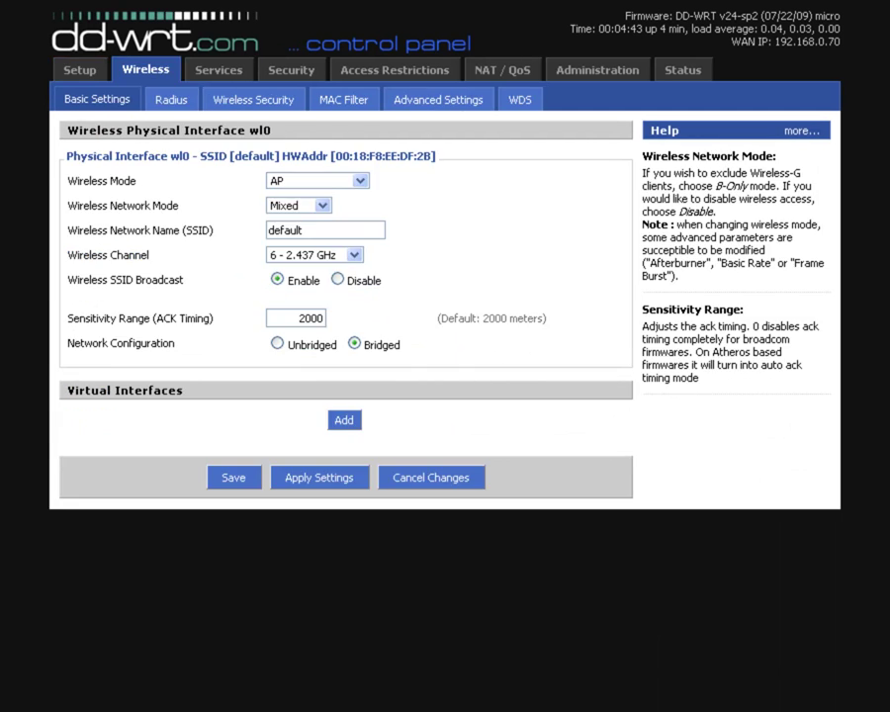
{"action": "left_click_drag", "start_coordinate": [83, 181], "coordinate": [210, 184]}
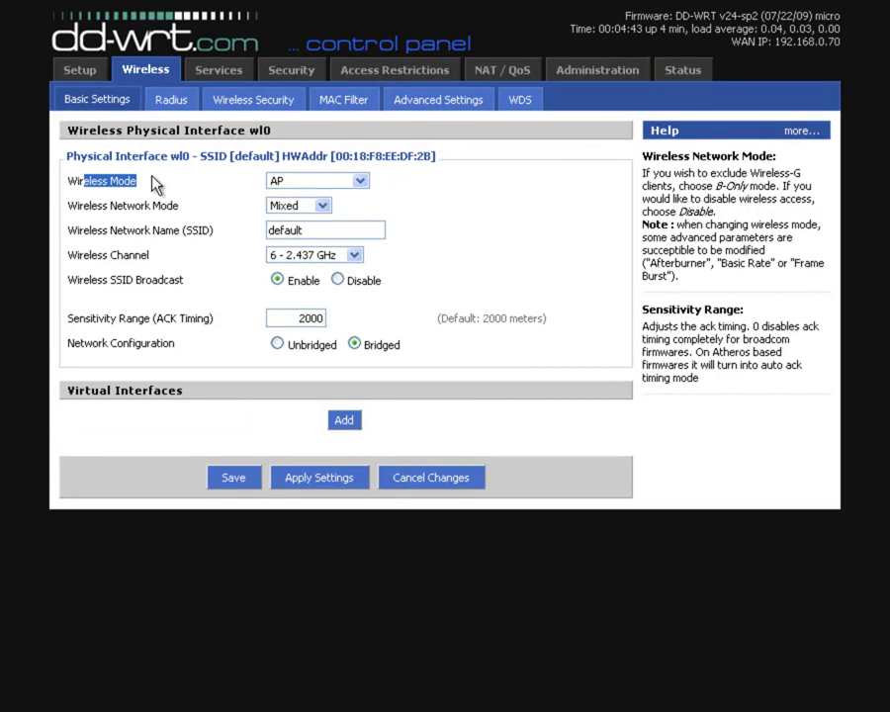
{"action": "left_click", "coordinate": [73, 185]}
{"action": "left_click", "coordinate": [287, 181]}
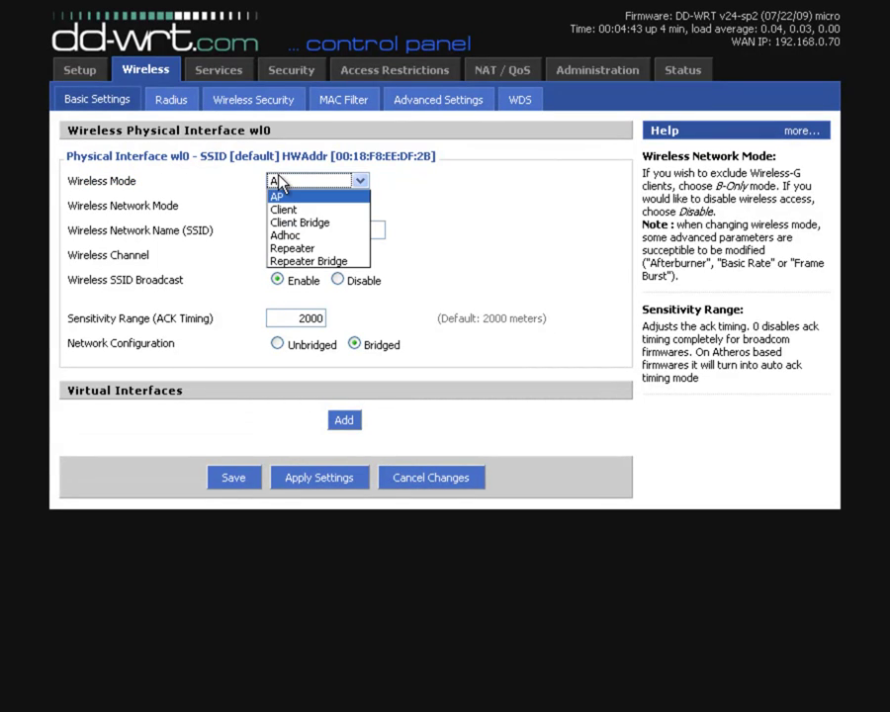
{"action": "left_click", "coordinate": [288, 223]}
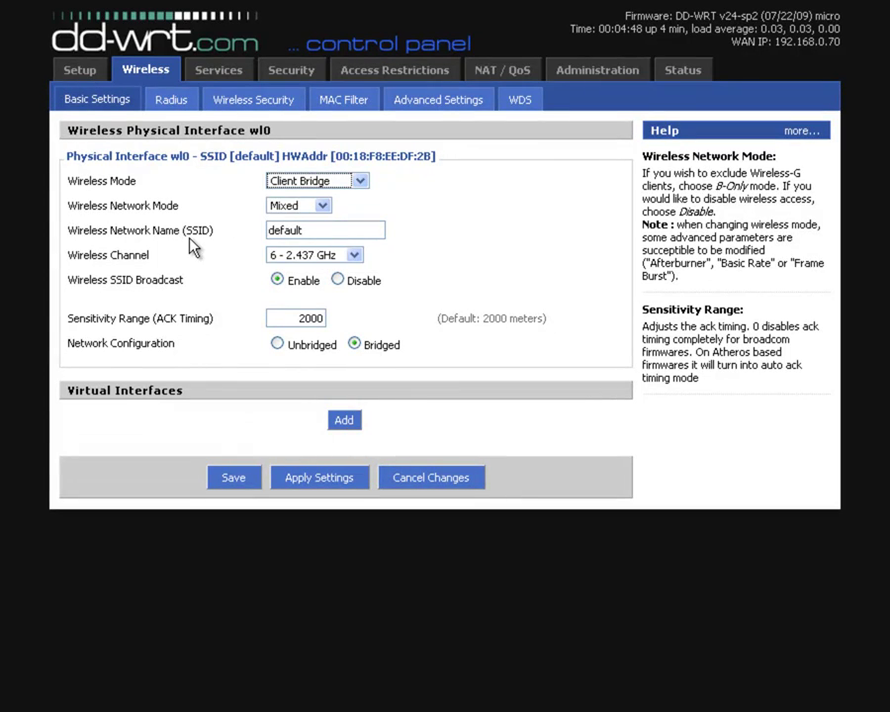
{"action": "left_click", "coordinate": [250, 482]}
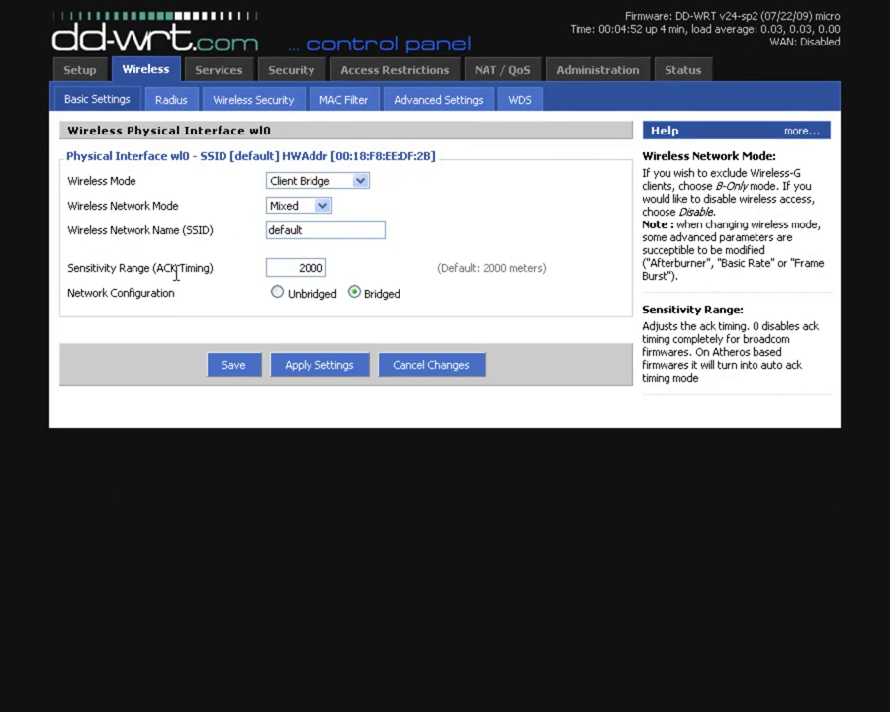
- Keep the wireless network mode at Mixed, set the wireless network name (SSID) to Sowts and save
{"action": "left_click", "coordinate": [284, 208]}
{"action": "left_click", "coordinate": [285, 211]}
{"action": "double_click", "coordinate": [338, 239]}
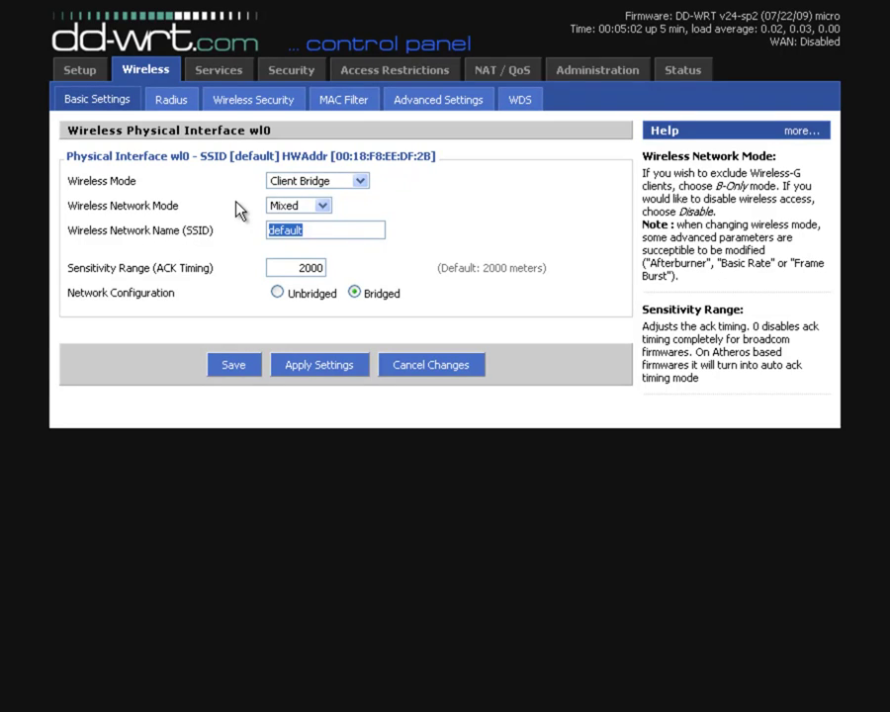
{"action": "type", "text": "Sowts"}
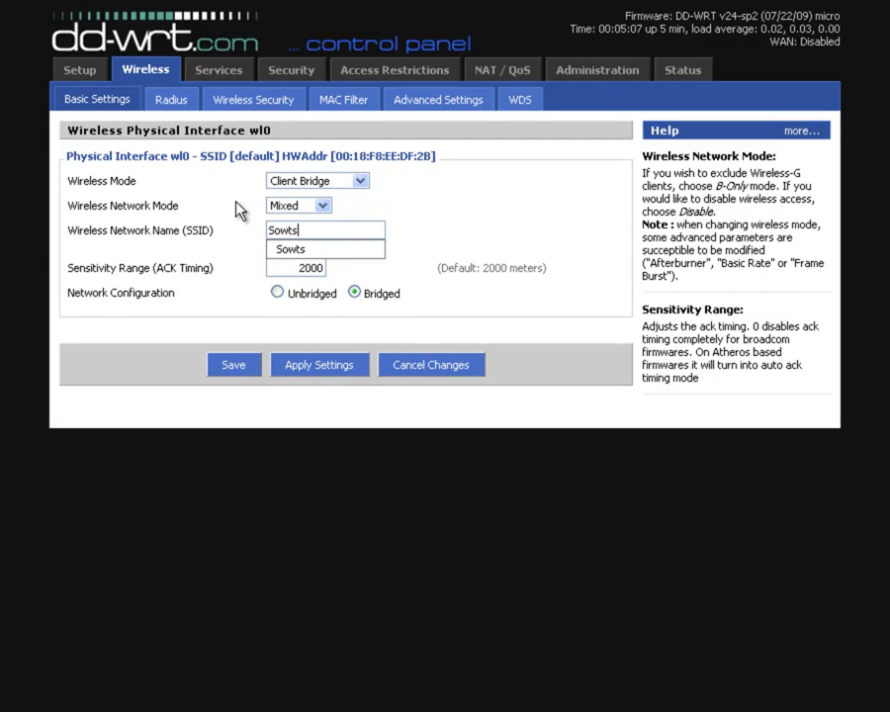
{"action": "left_click", "coordinate": [103, 231]}
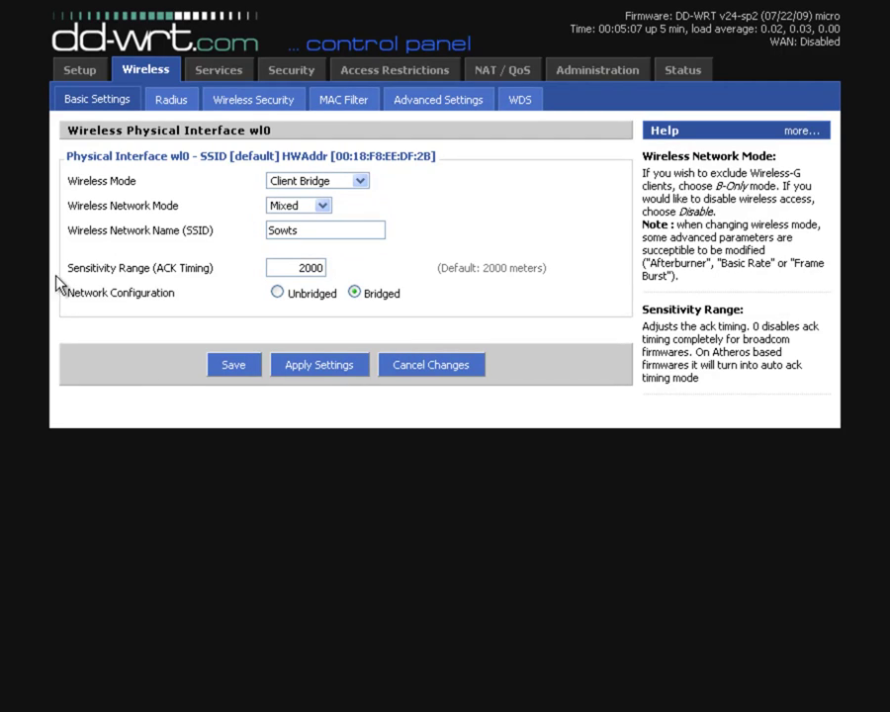
{"action": "left_click", "coordinate": [230, 366]}
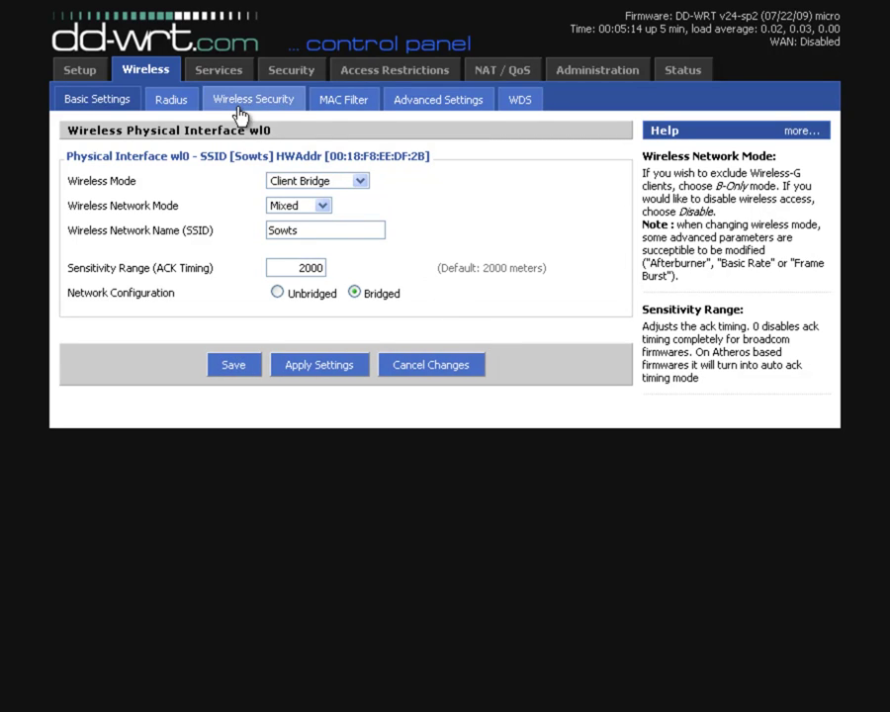
- Set the wireless security mode to WPA Personal with the TKIP algorithm, save and apply the settings
{"action": "left_click", "coordinate": [280, 106]}
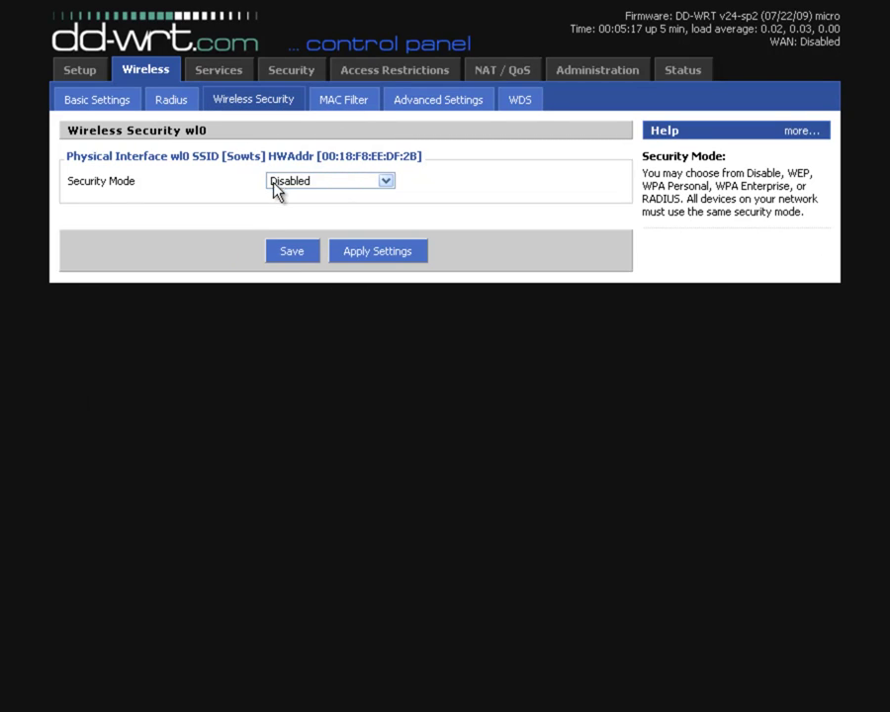
{"action": "left_click", "coordinate": [288, 183]}
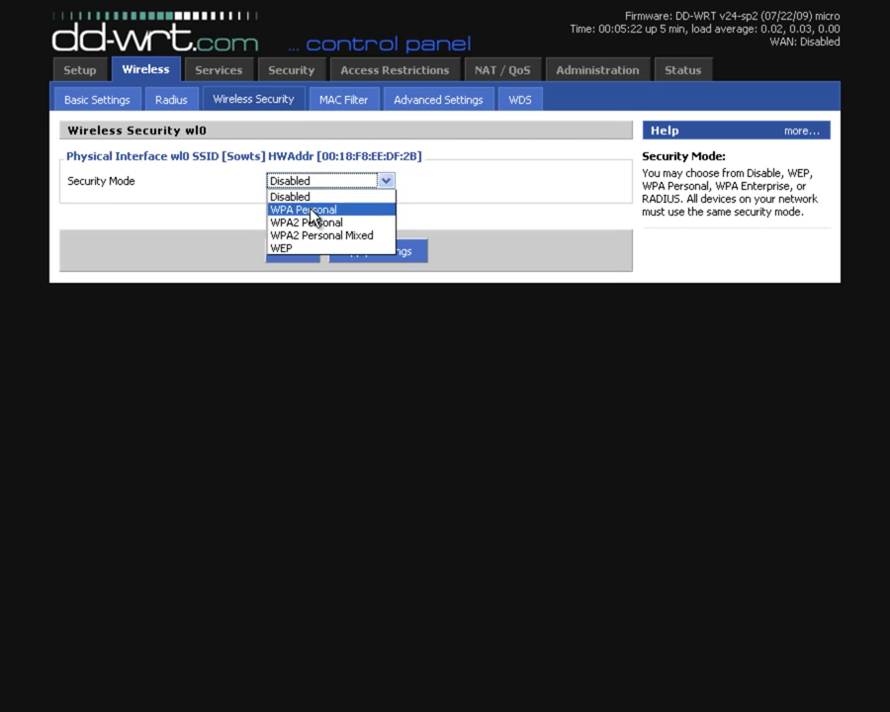
{"action": "left_click", "coordinate": [318, 211]}
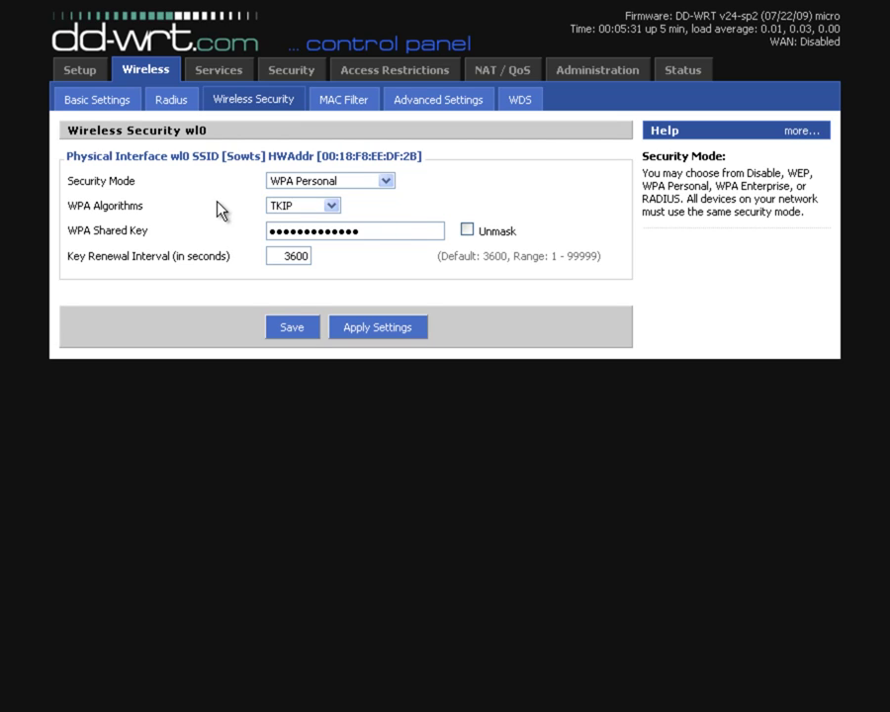
{"action": "left_click", "coordinate": [295, 204]}
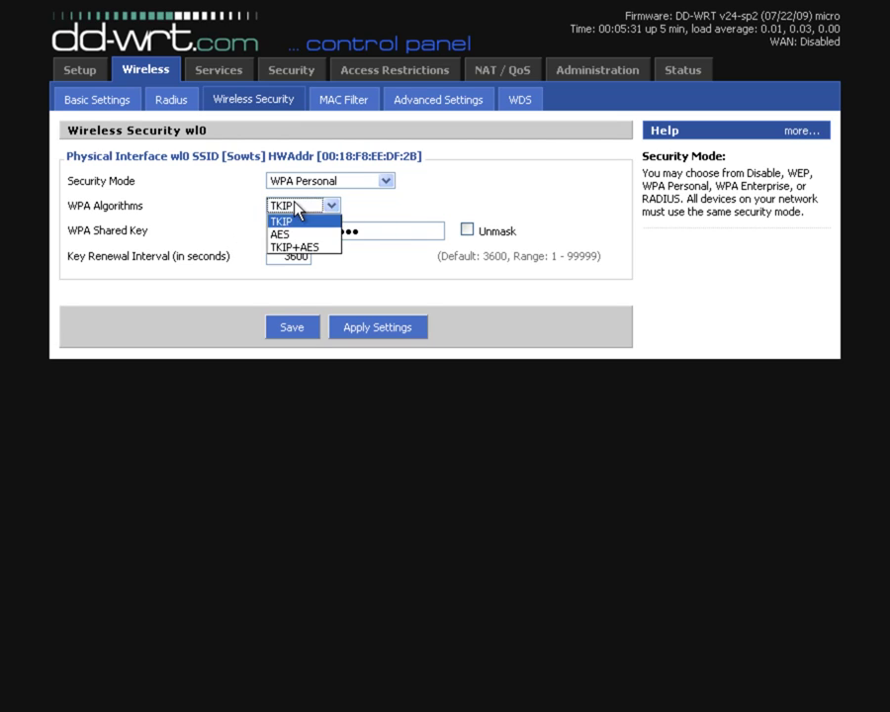
{"action": "left_click", "coordinate": [295, 205]}
{"action": "left_click", "coordinate": [295, 207]}
{"action": "left_click", "coordinate": [296, 208]}
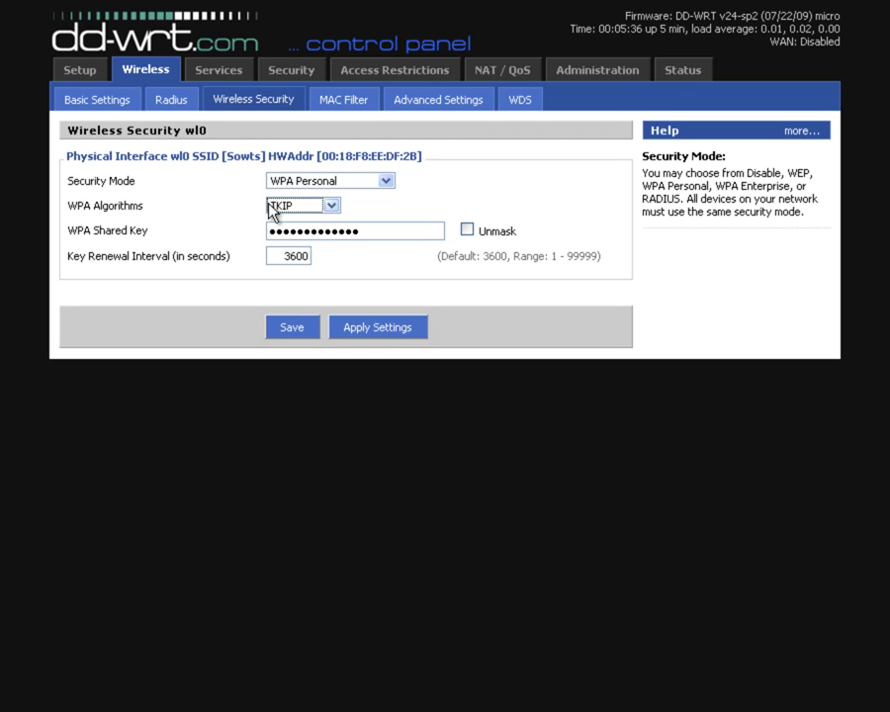
{"action": "left_click", "coordinate": [281, 204]}
{"action": "left_click", "coordinate": [283, 201]}
{"action": "left_click", "coordinate": [294, 329]}
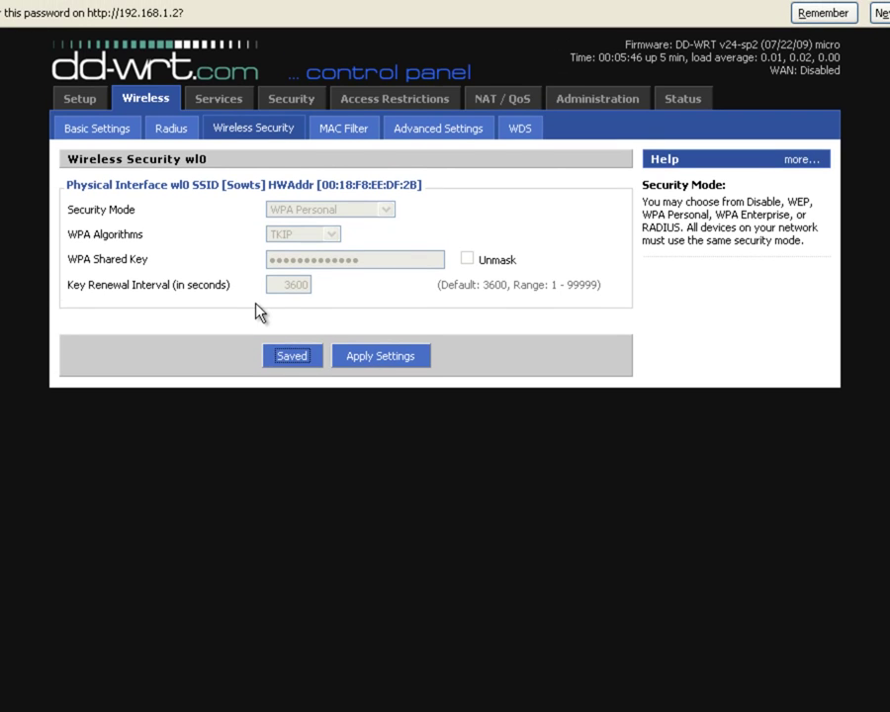
{"action": "left_click", "coordinate": [360, 358]}
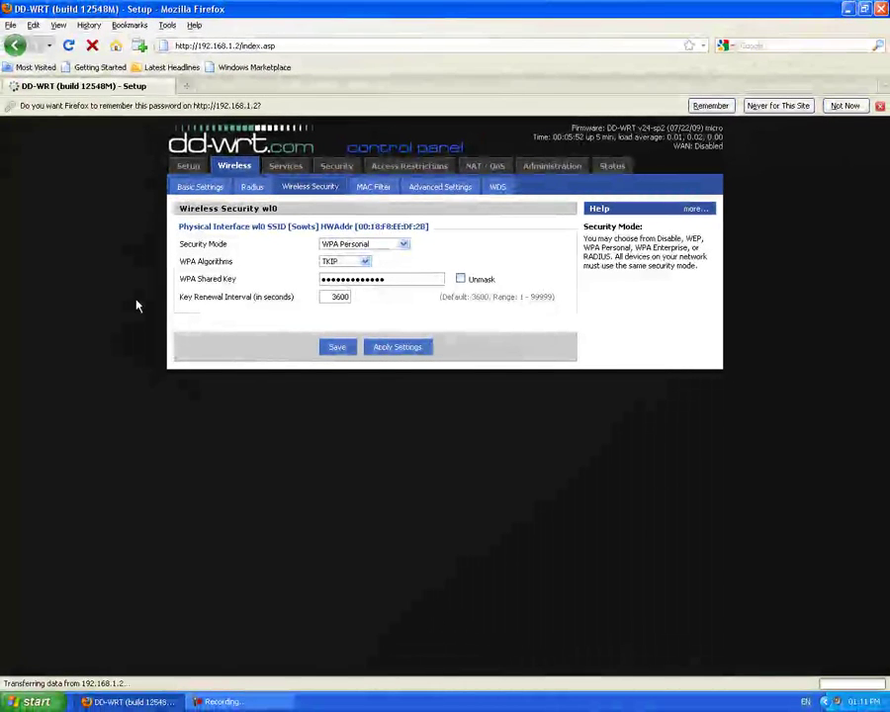
- Load the Google home page in a new browser tab to test the internet connection, retrying the load
{"action": "key", "text": "ctrl+t"}
{"action": "left_click", "coordinate": [115, 46]}
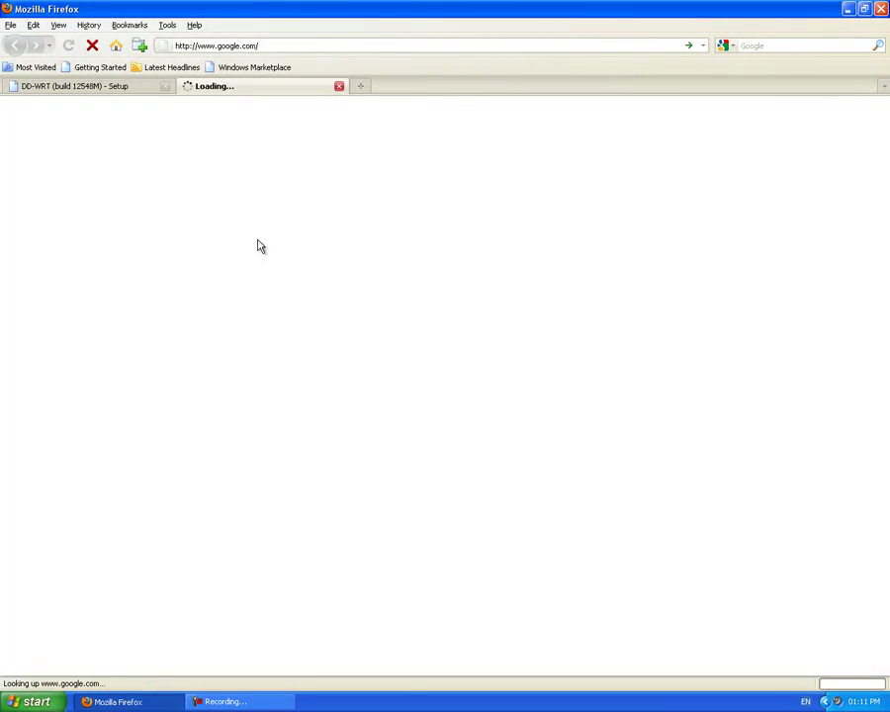
{"action": "left_click", "coordinate": [125, 87]}
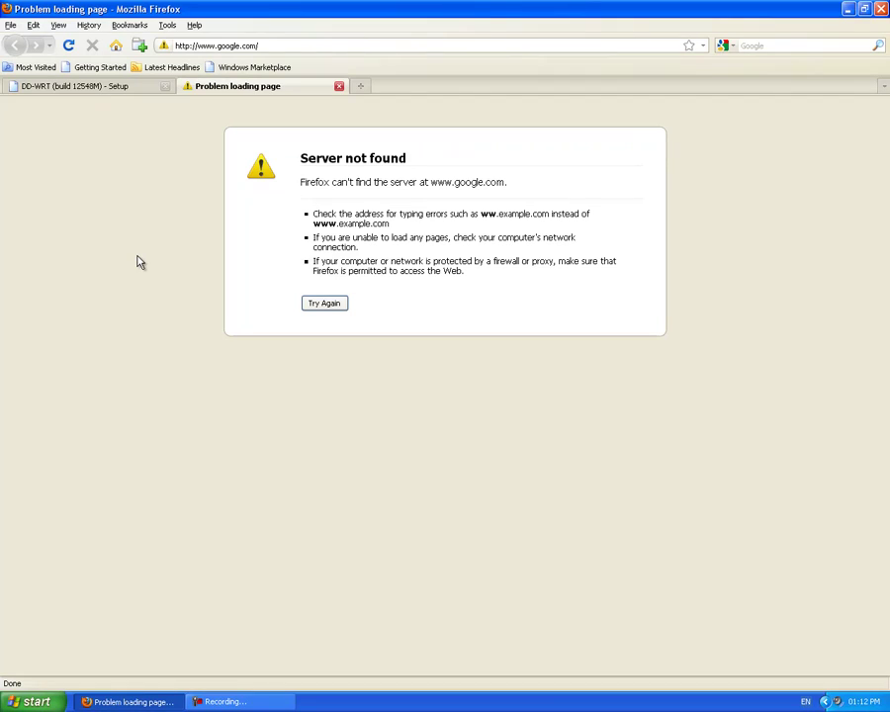
{"action": "left_click", "coordinate": [318, 304]}
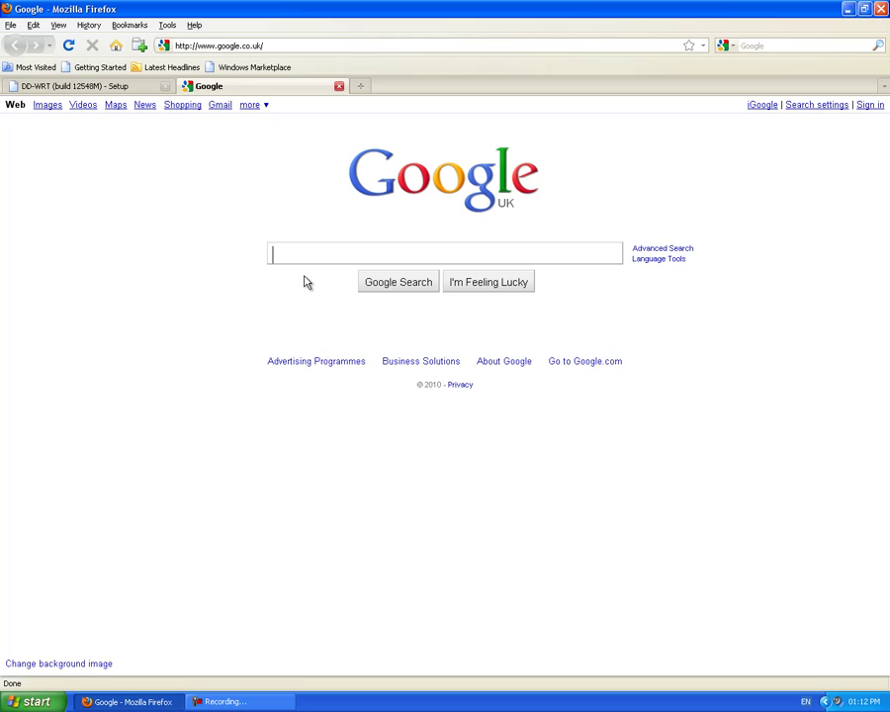
{"action": "type", "text": "speed t"}
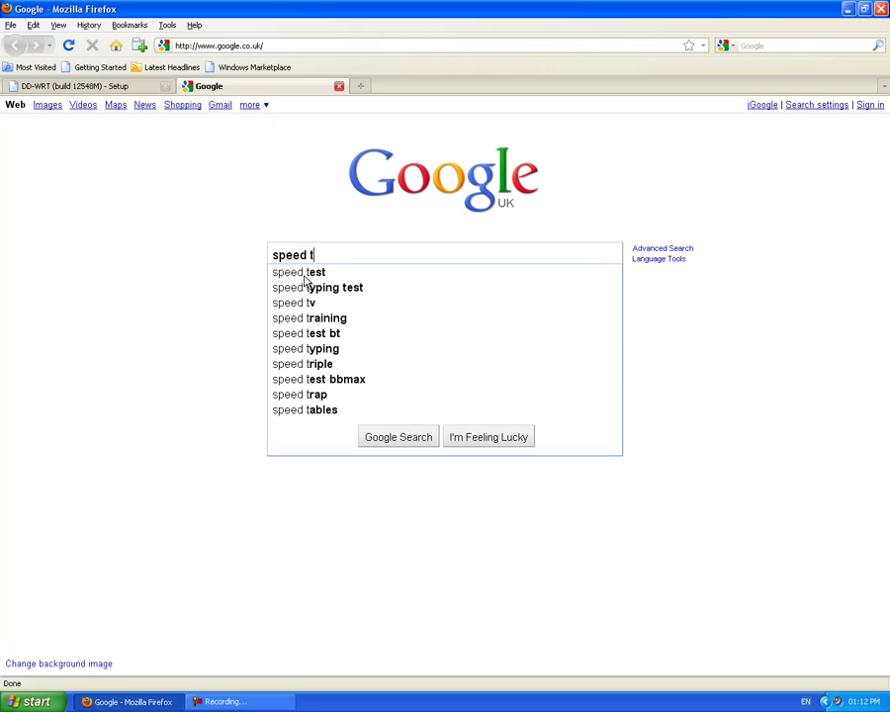
{"action": "key", "text": "BackSpace"}
{"action": "key", "text": "BackSpace"}
{"action": "key", "text": "BackSpace"}
{"action": "key", "text": "BackSpace"}
{"action": "key", "text": "BackSpace"}
{"action": "key", "text": "BackSpace"}
{"action": "key", "text": "BackSpace"}
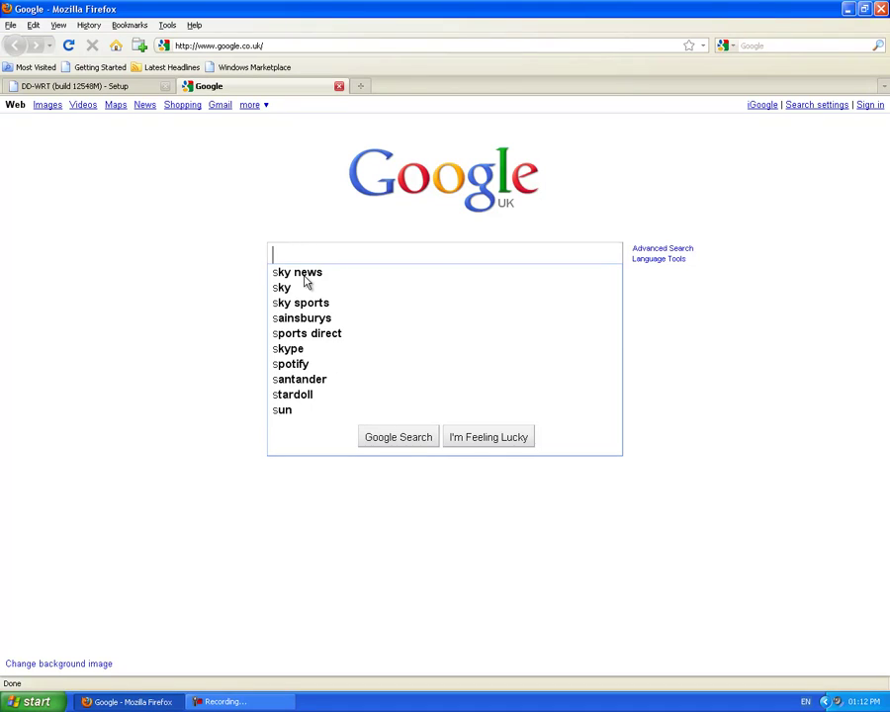
- Search Google for "skype" and open the Skype website from the results
{"action": "type", "text": "skype"}
{"action": "key", "text": "Return"}
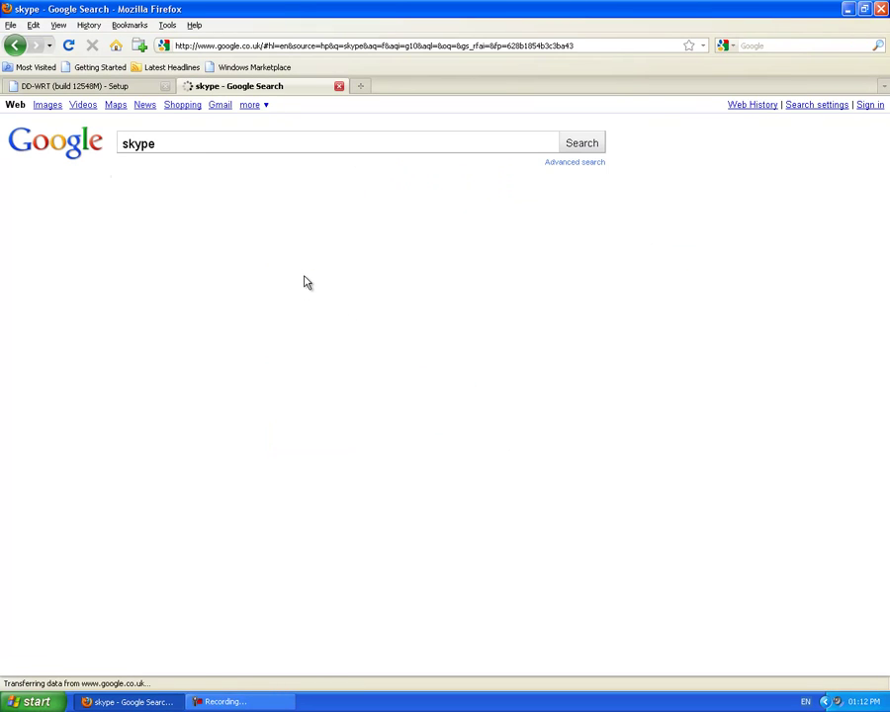
{"action": "left_click", "coordinate": [249, 188]}
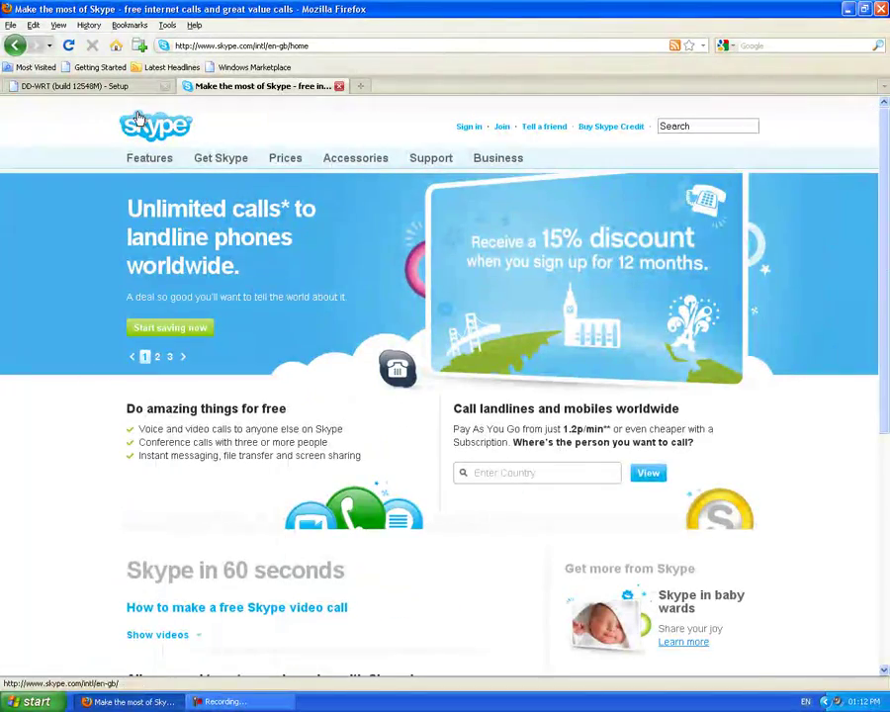
- Return to the DD-WRT control panel and review its basic setup, basic wireless settings and router status pages
{"action": "left_click", "coordinate": [79, 86]}
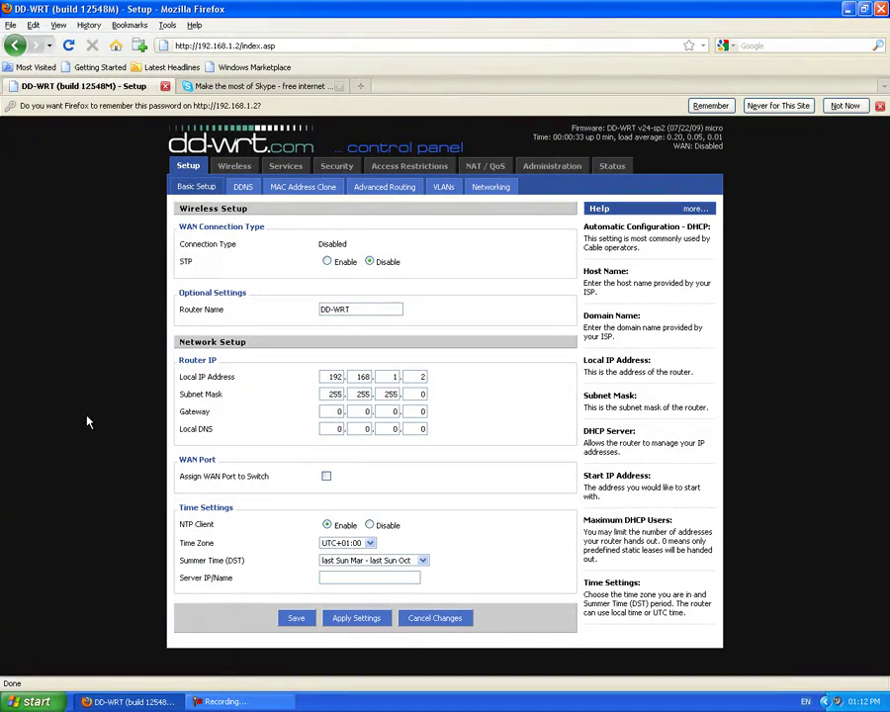
{"action": "left_click", "coordinate": [242, 187]}
{"action": "left_click", "coordinate": [194, 170]}
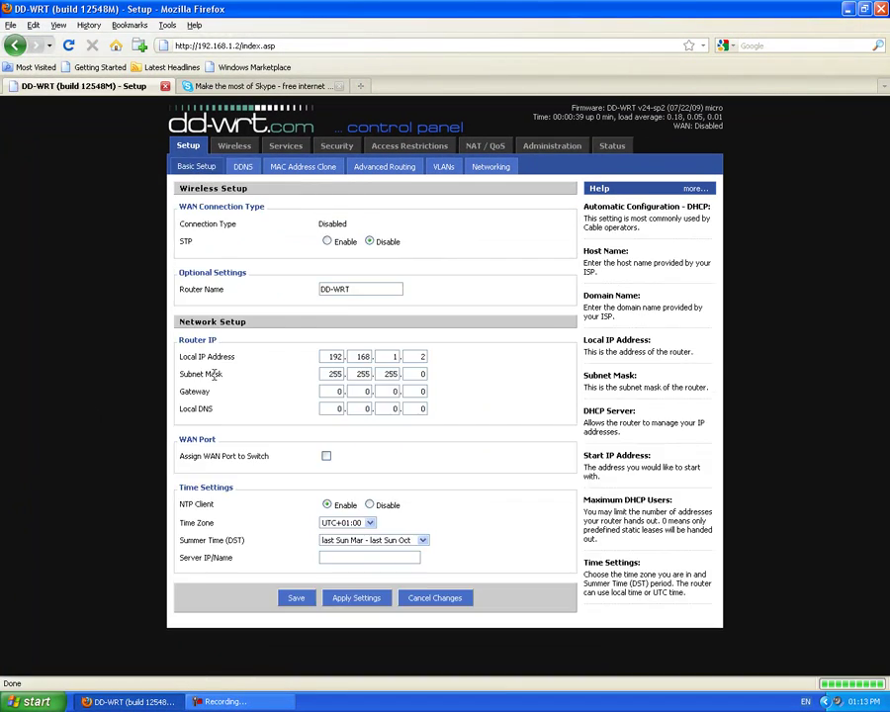
{"action": "left_click", "coordinate": [234, 146]}
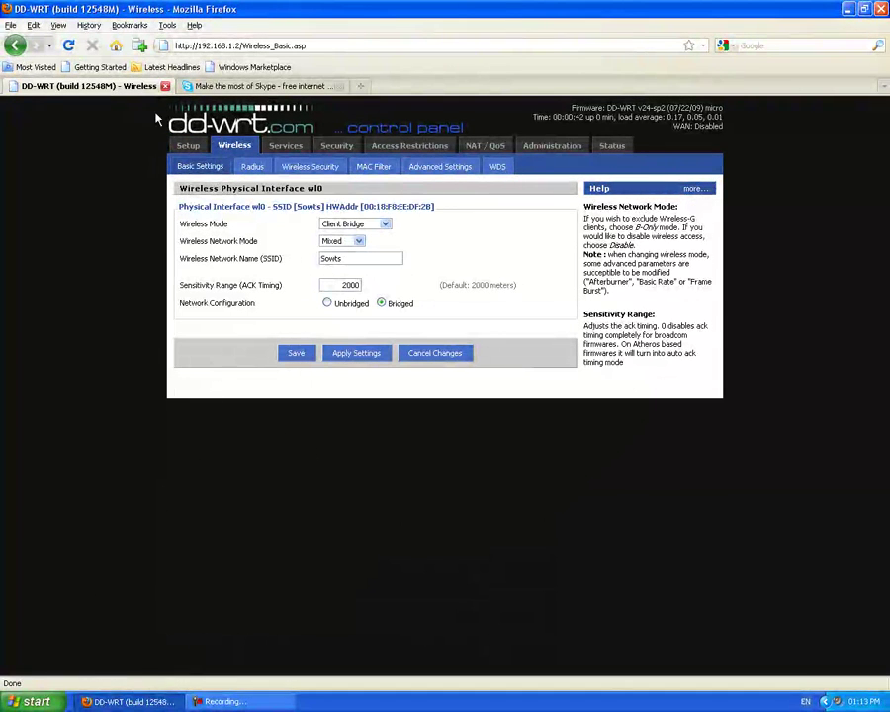
{"action": "left_click", "coordinate": [188, 145]}
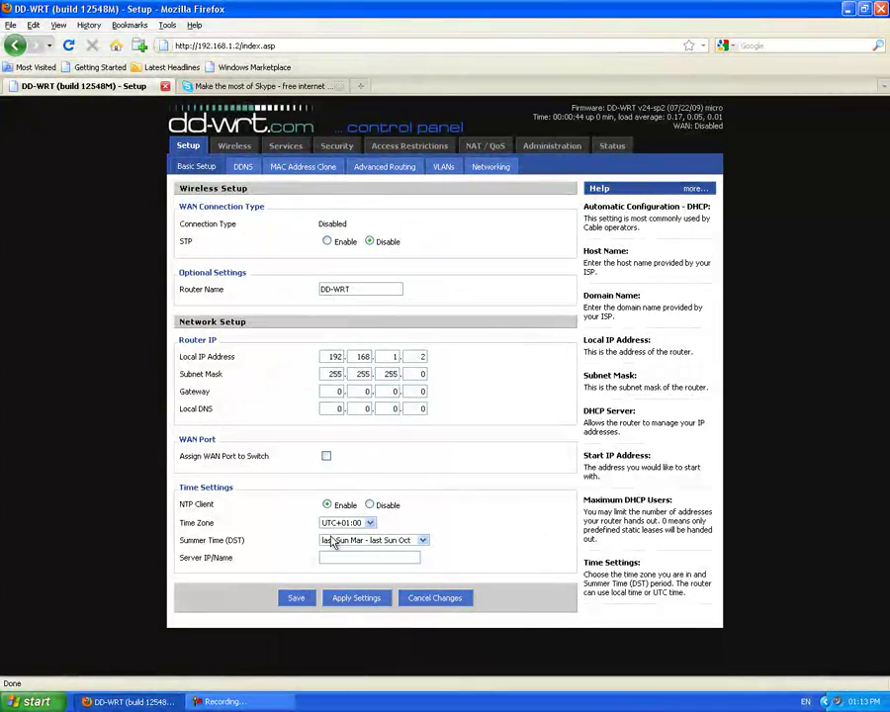
{"action": "left_click", "coordinate": [602, 143]}
{"action": "scroll", "coordinate": [197, 425], "scroll_direction": "down", "scroll_amount": 3}
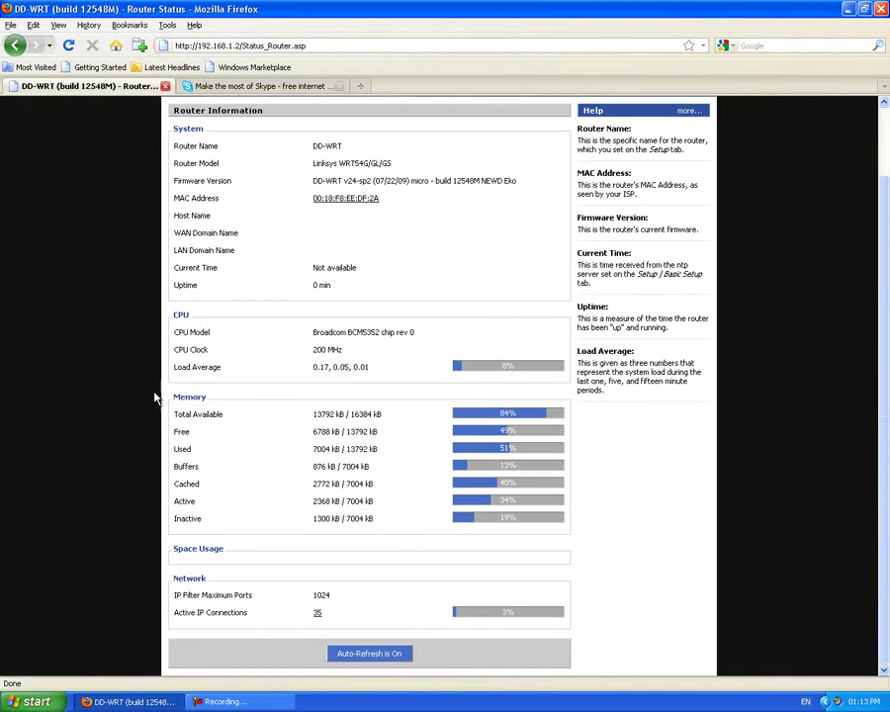
{"action": "scroll", "coordinate": [148, 392], "scroll_direction": "up", "scroll_amount": 2}
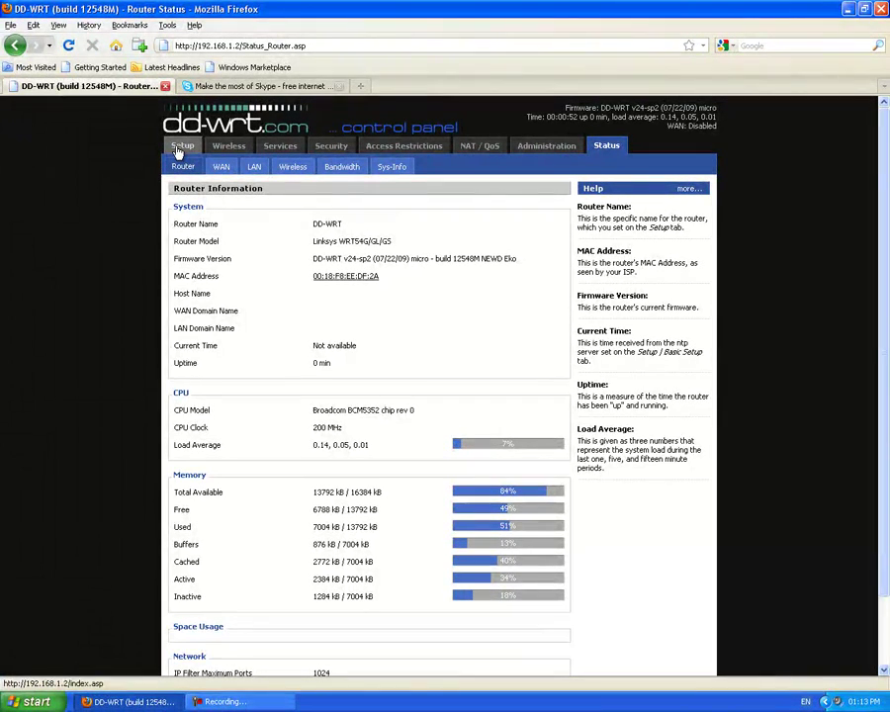
{"action": "left_click", "coordinate": [182, 149]}
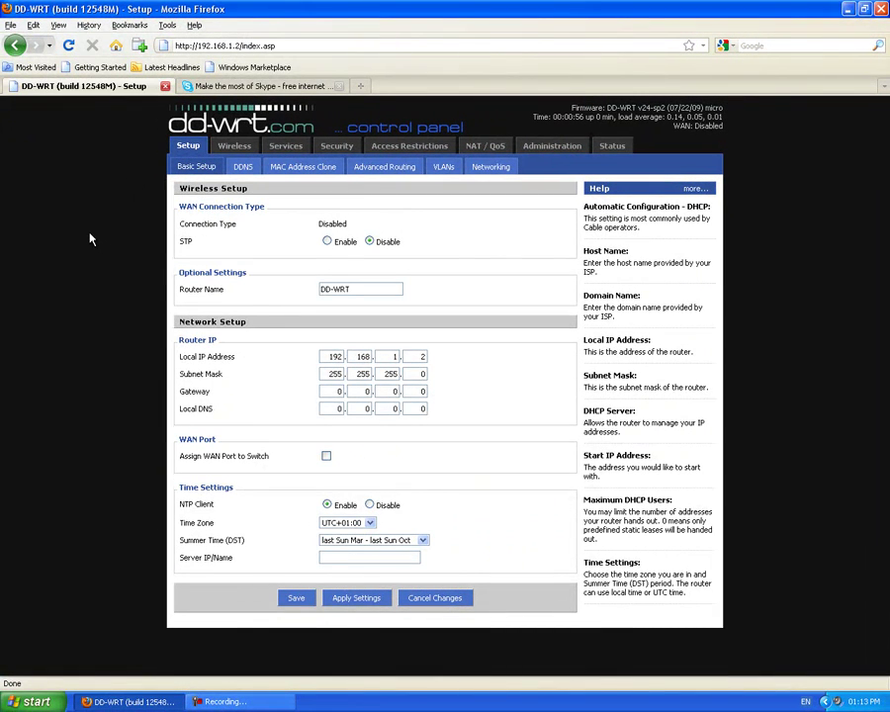